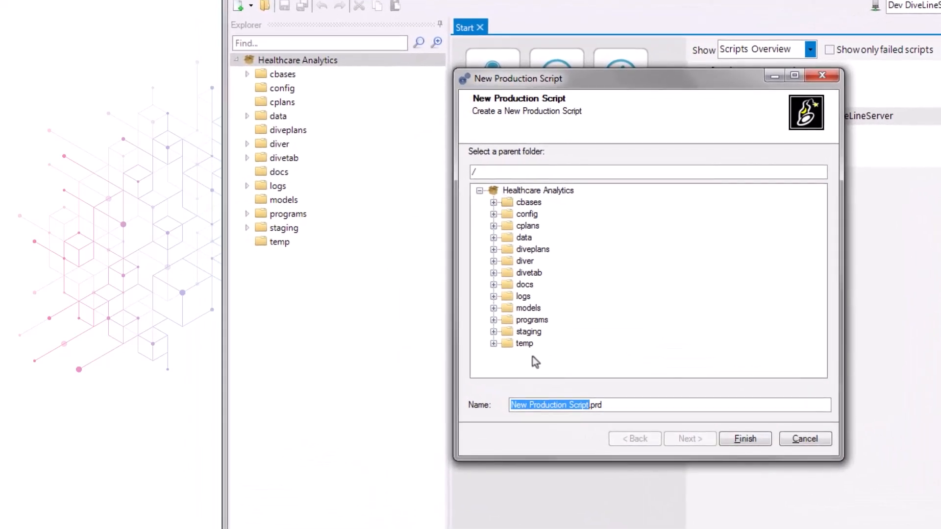
- Name the new production script refresh_cbases and create it in the programs folder
{"action": "type", "text": "refresh_"}
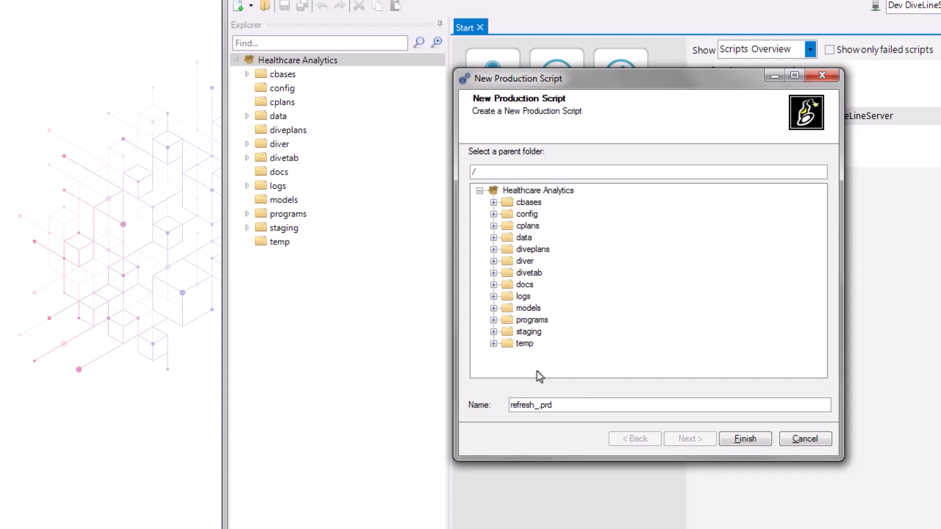
{"action": "type", "text": "cbases"}
{"action": "left_click", "coordinate": [505, 321]}
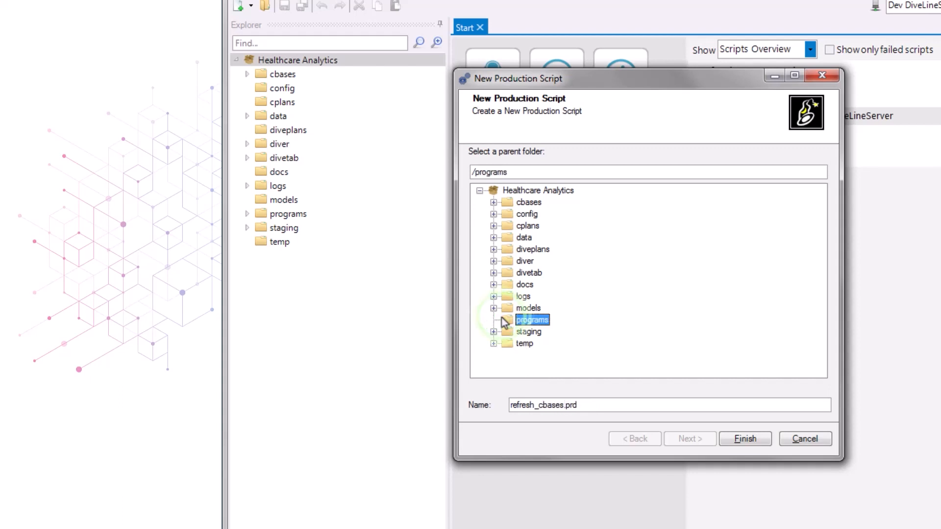
{"action": "left_click", "coordinate": [745, 439]}
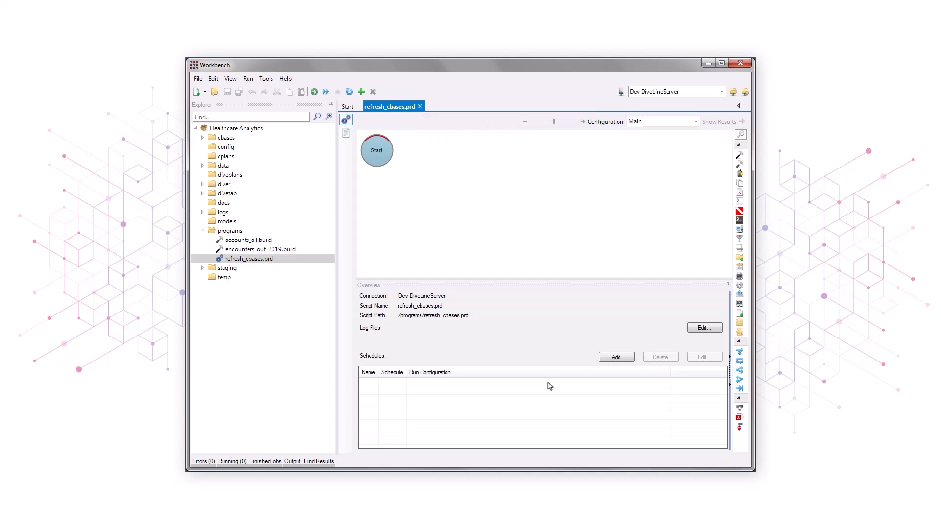
- Add a Build cBase process node after the Start node and name it "Build cBases"
{"action": "left_click", "coordinate": [374, 158]}
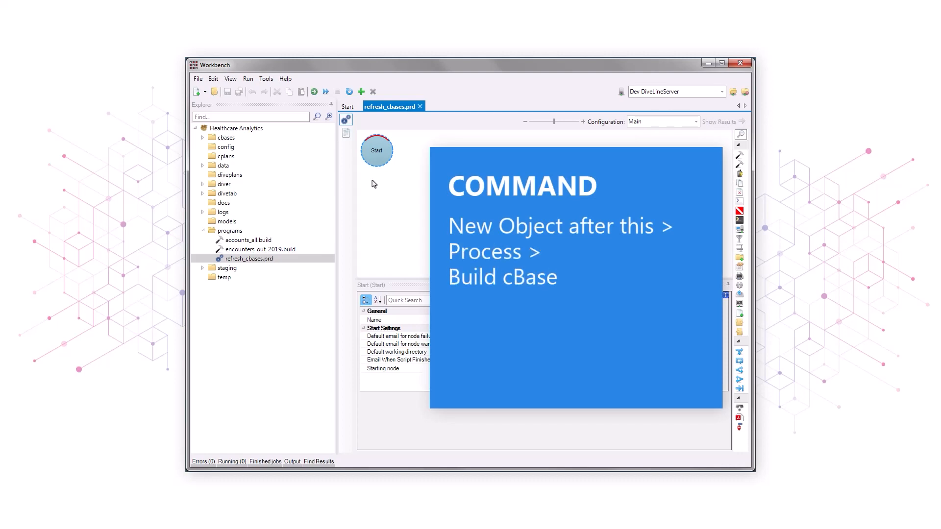
{"action": "right_click", "coordinate": [374, 157]}
{"action": "mouse_move", "coordinate": [415, 197]}
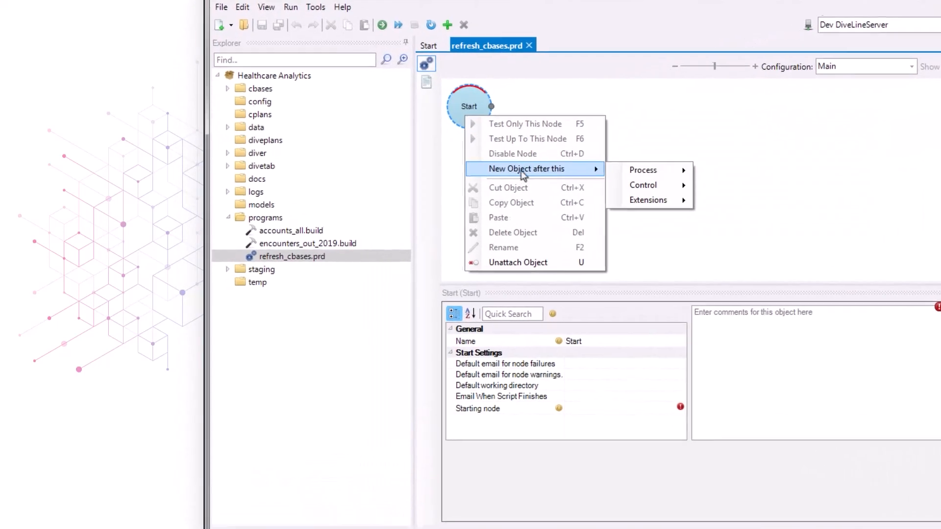
{"action": "mouse_move", "coordinate": [647, 171]}
{"action": "left_click", "coordinate": [743, 171]}
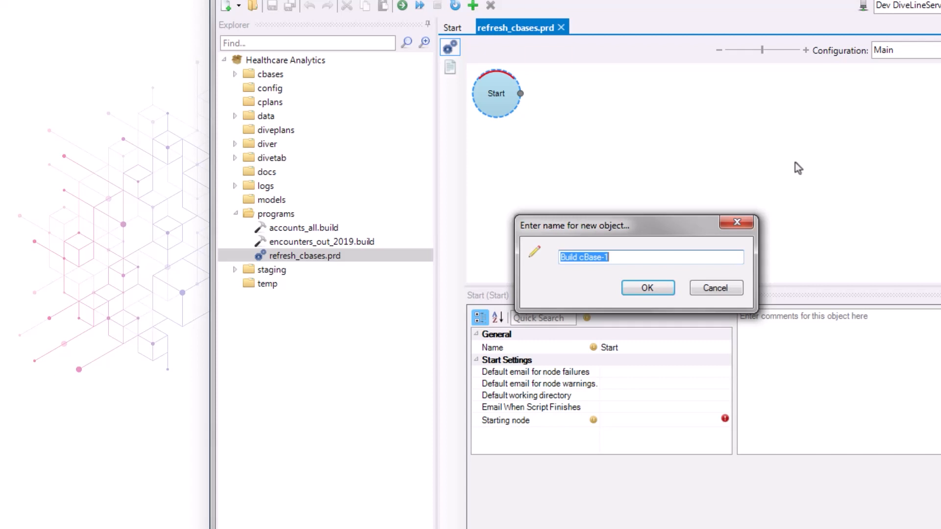
{"action": "left_click", "coordinate": [641, 254]}
{"action": "key", "text": "BackSpace"}
{"action": "key", "text": "BackSpace"}
{"action": "type", "text": "s"}
{"action": "left_click", "coordinate": [647, 288]}
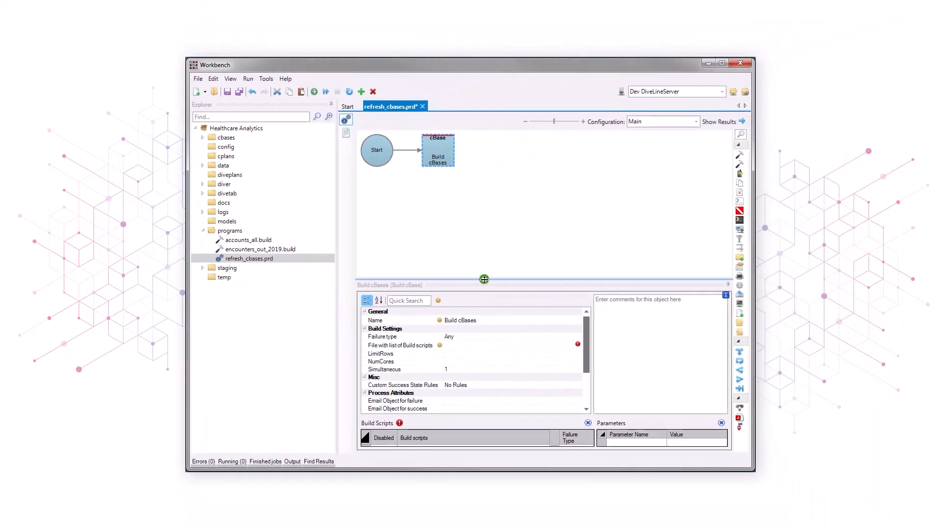
- Enlarge the Build Scripts area of the Build cBases node and add accounts_all.build from the programs folder as its first script
{"action": "left_click_drag", "start_coordinate": [485, 279], "coordinate": [483, 237]}
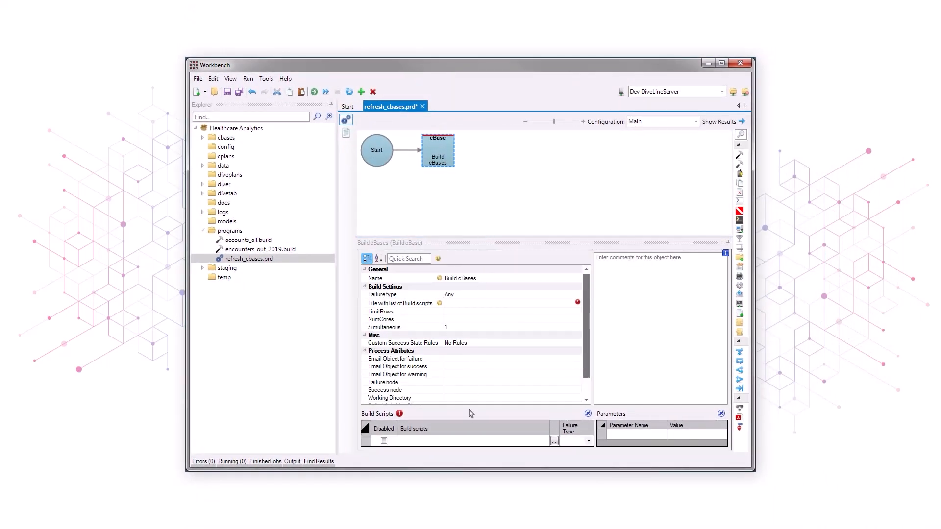
{"action": "left_click_drag", "start_coordinate": [498, 406], "coordinate": [504, 387]}
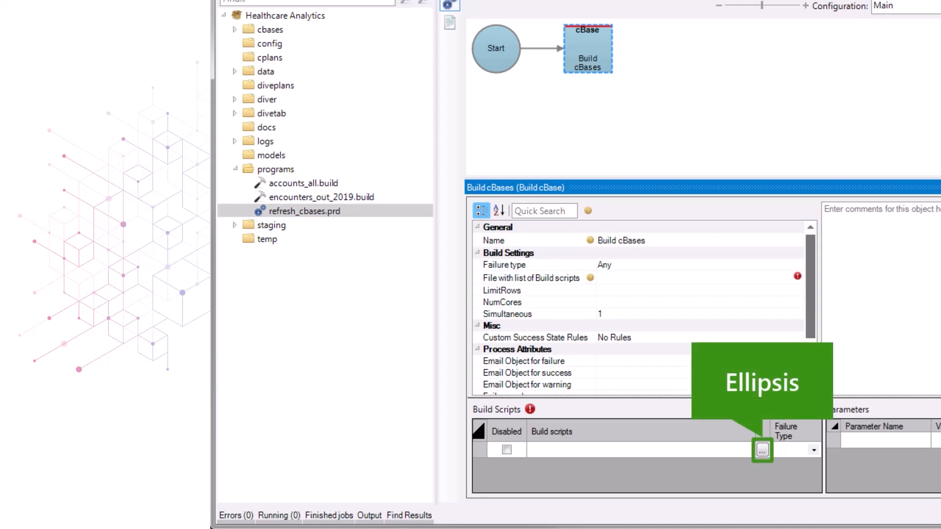
{"action": "left_click", "coordinate": [763, 450]}
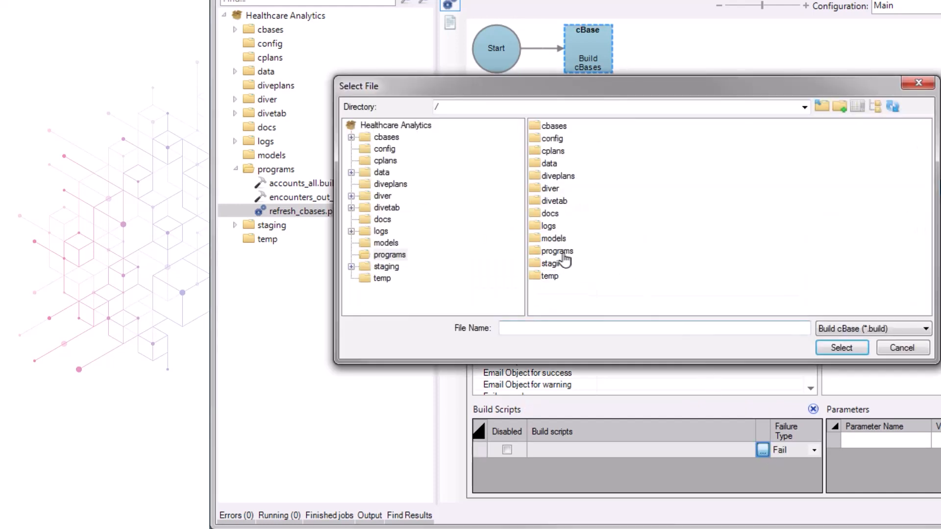
{"action": "double_click", "coordinate": [537, 251]}
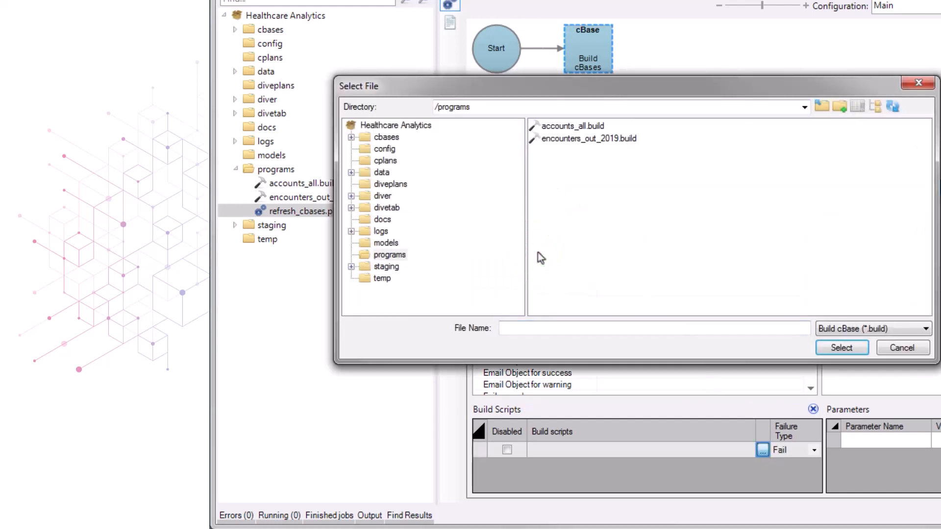
{"action": "left_click", "coordinate": [565, 128]}
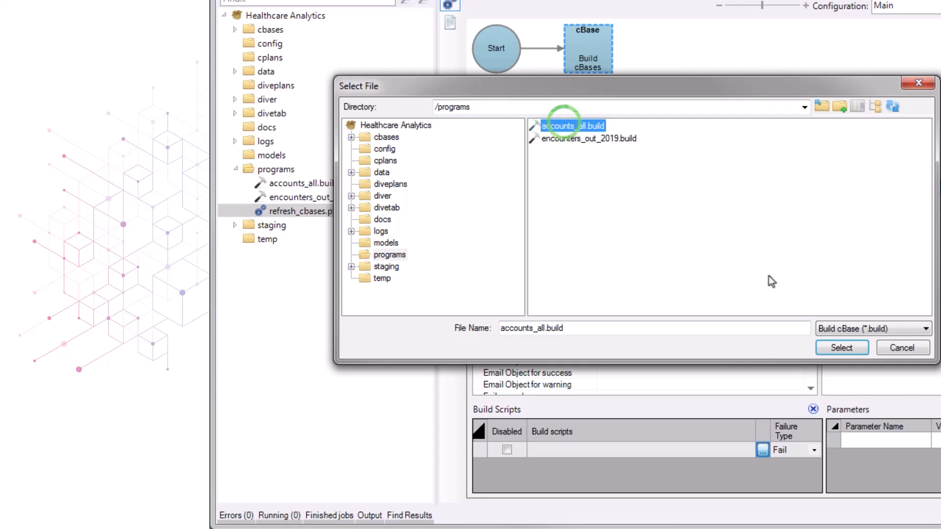
{"action": "left_click", "coordinate": [833, 348]}
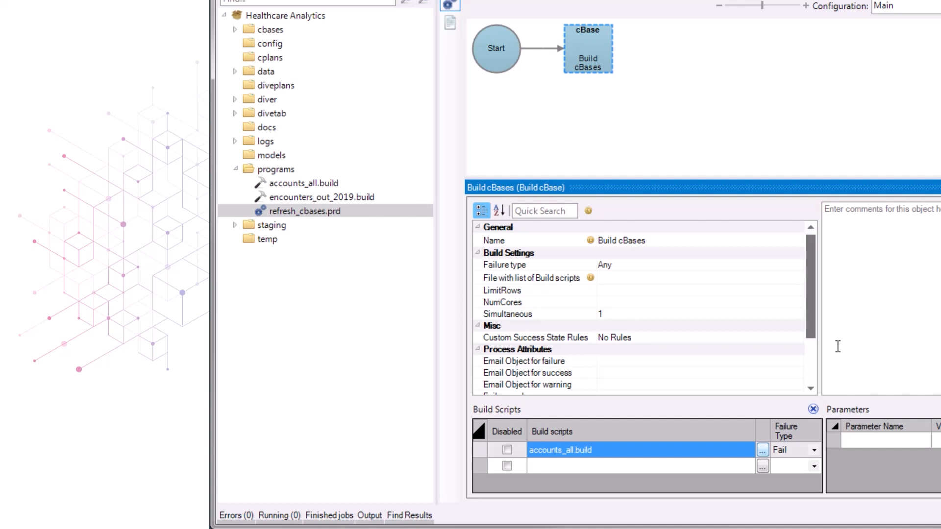
- Add encounters_out_2019.build as the second build script of the Build cBases node
{"action": "left_click", "coordinate": [762, 467]}
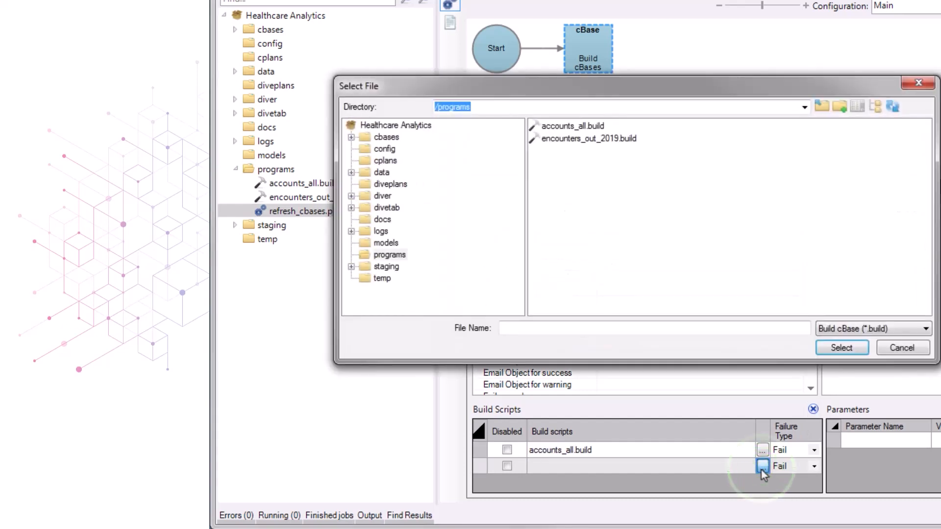
{"action": "left_click", "coordinate": [593, 140]}
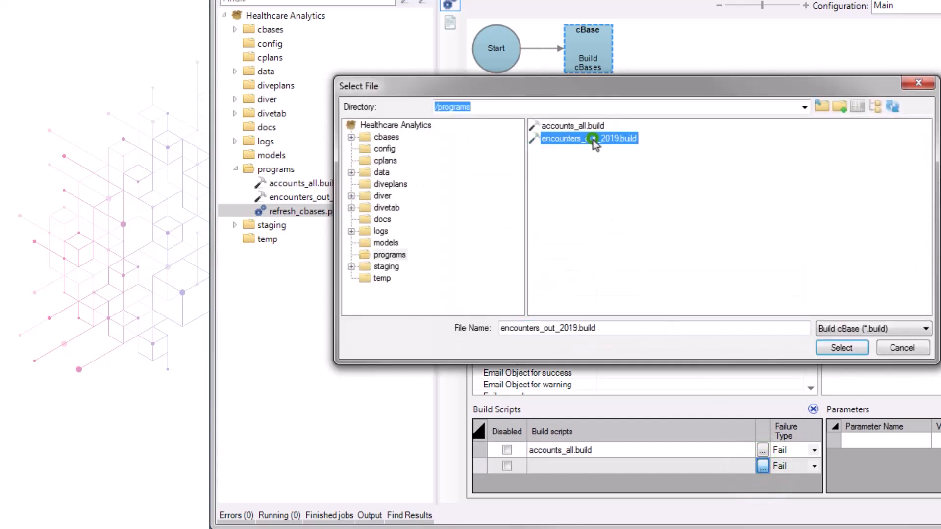
{"action": "left_click", "coordinate": [824, 349]}
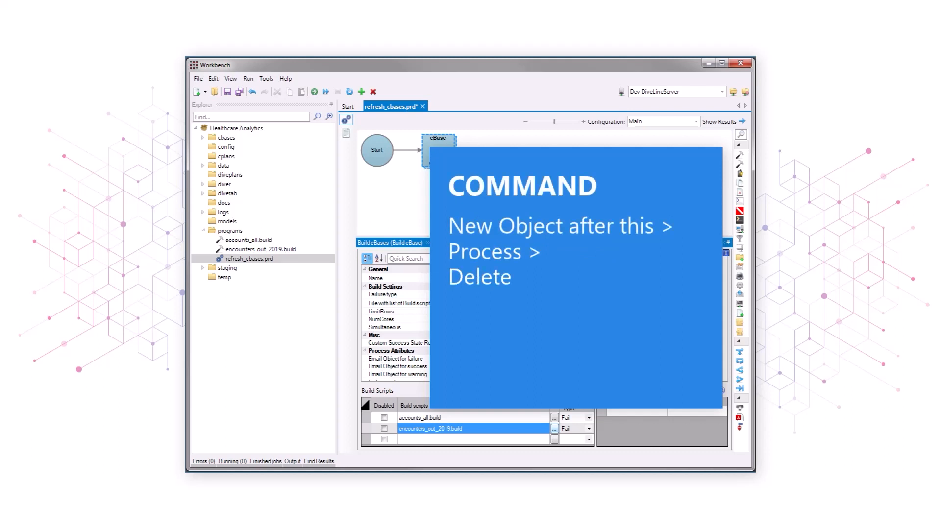
- Add a Delete process node after the Build cBases node and name it "Delete Old cBases"
{"action": "right_click", "coordinate": [444, 155]}
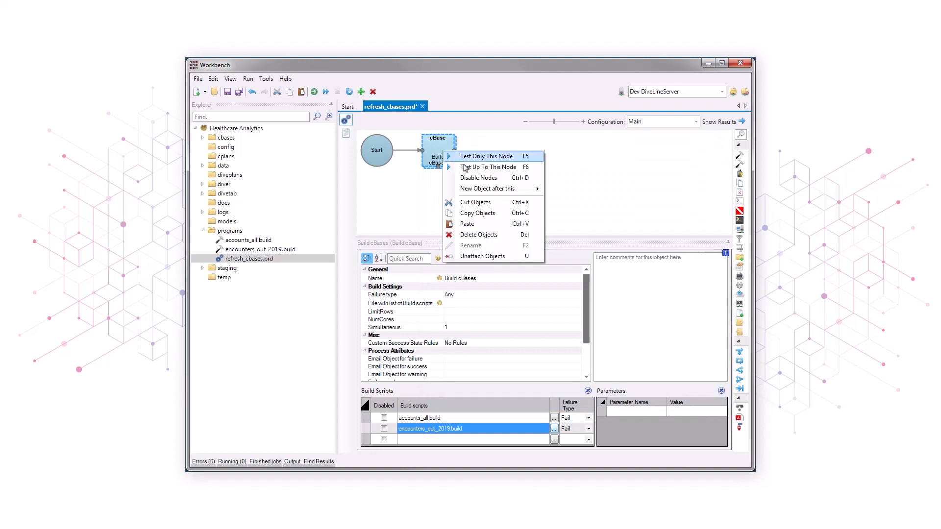
{"action": "mouse_move", "coordinate": [509, 189]}
{"action": "mouse_move", "coordinate": [578, 189]}
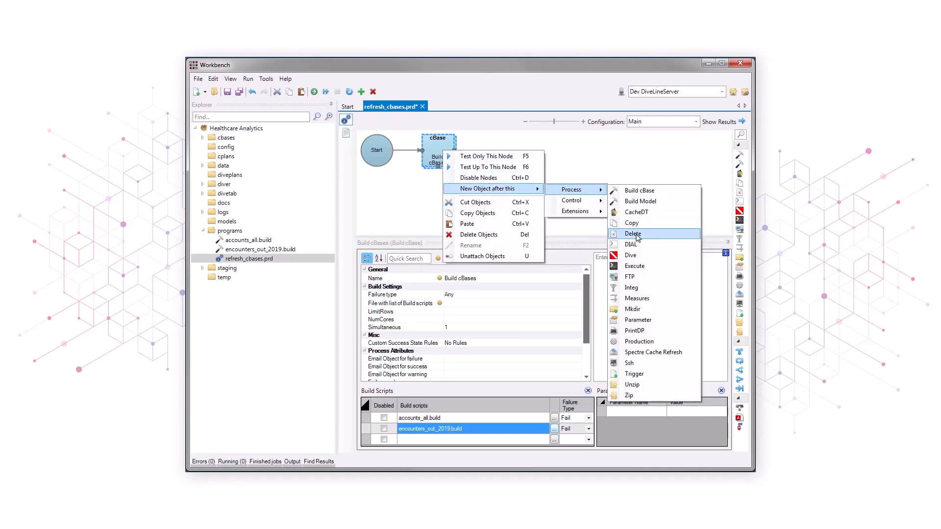
{"action": "left_click", "coordinate": [634, 234]}
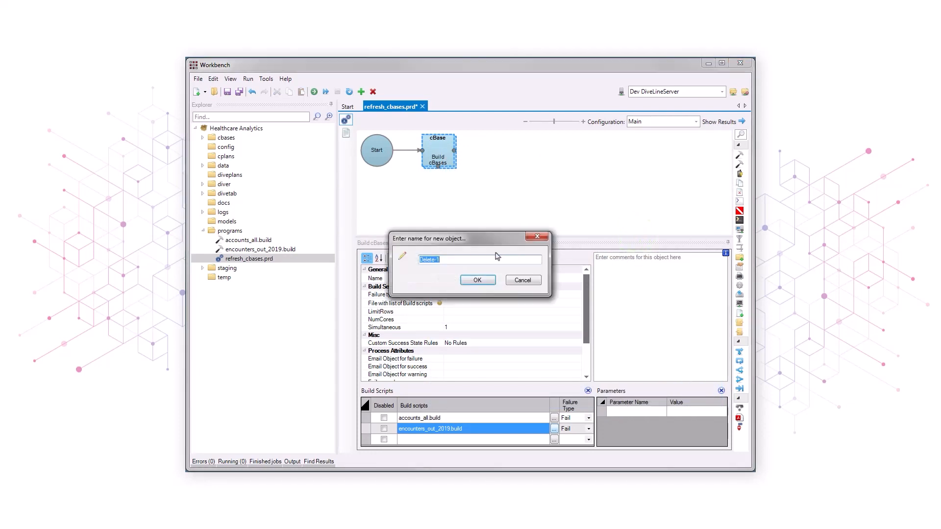
{"action": "left_click", "coordinate": [463, 260]}
{"action": "left_click", "coordinate": [468, 280]}
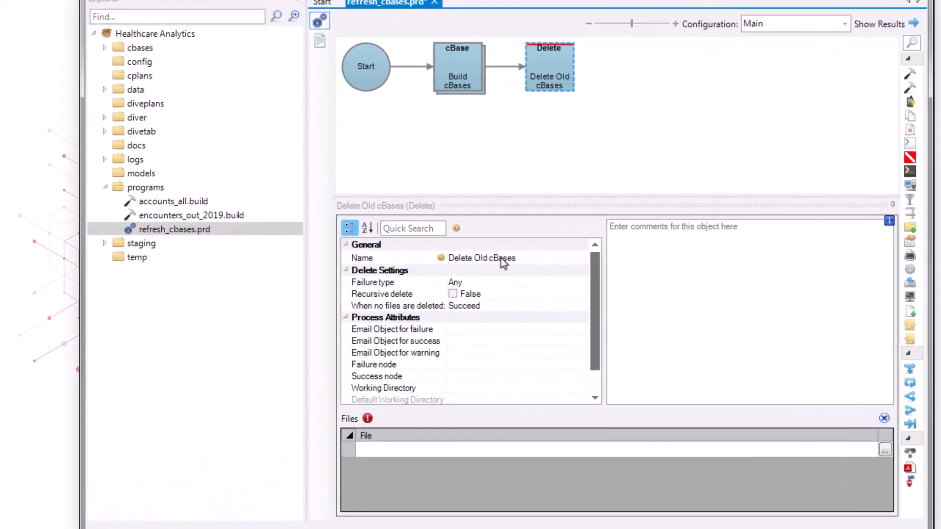
- Add accounts_all.cbase from the cbases folder as the first file of the Delete Old cBases node
{"action": "left_click", "coordinate": [884, 450]}
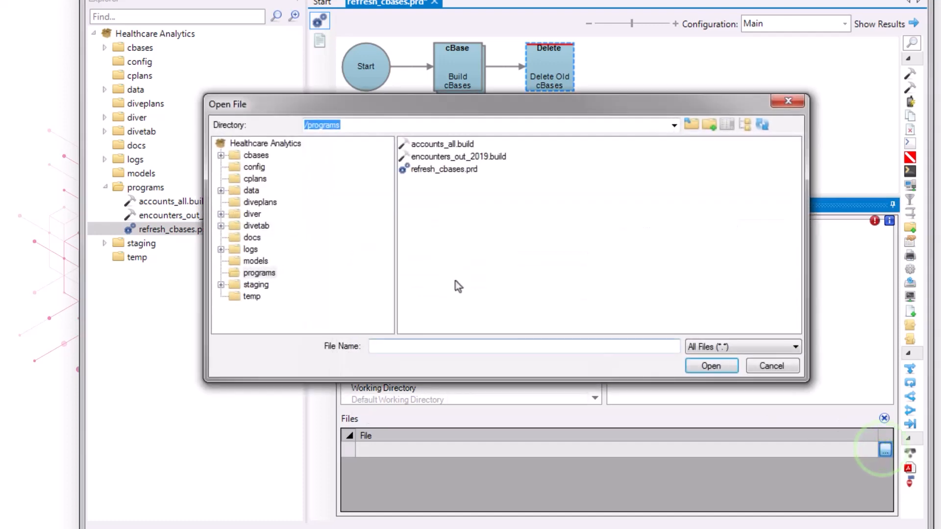
{"action": "left_click", "coordinate": [242, 156]}
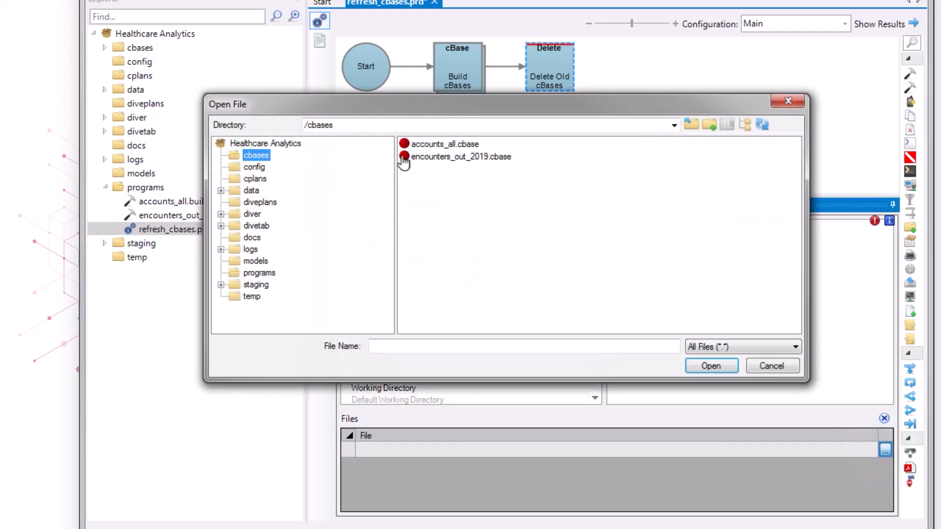
{"action": "left_click", "coordinate": [430, 143]}
{"action": "left_click", "coordinate": [709, 370]}
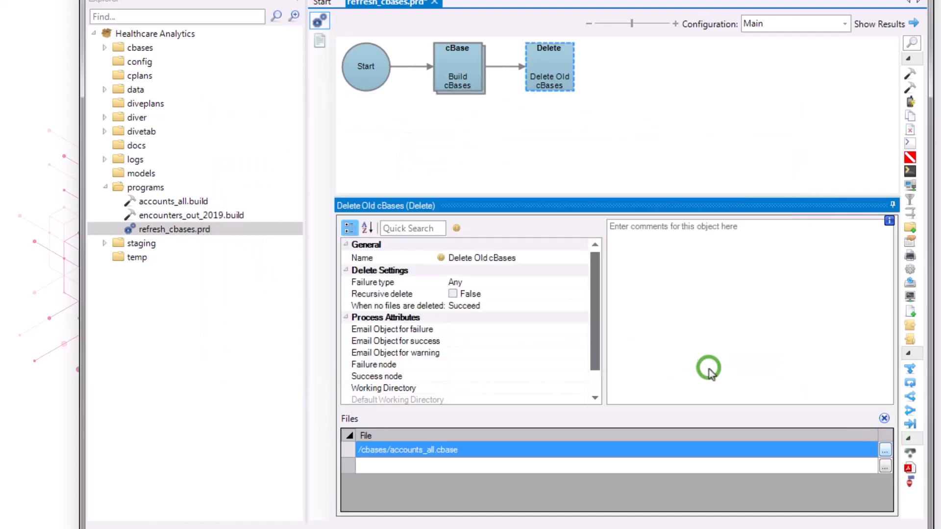
- Add encounters_out_2019.cbase from the cbases folder as the second file of the Delete Old cBases node
{"action": "left_click", "coordinate": [884, 466]}
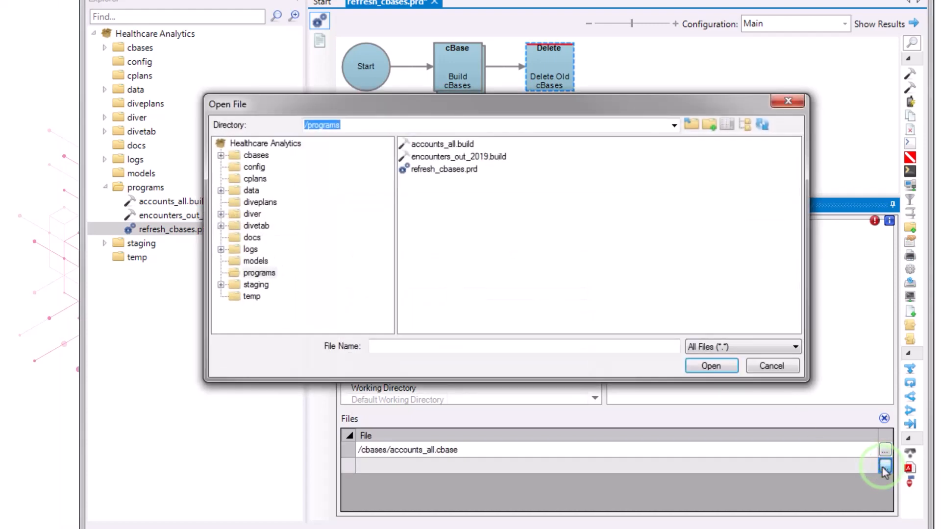
{"action": "left_click", "coordinate": [252, 155]}
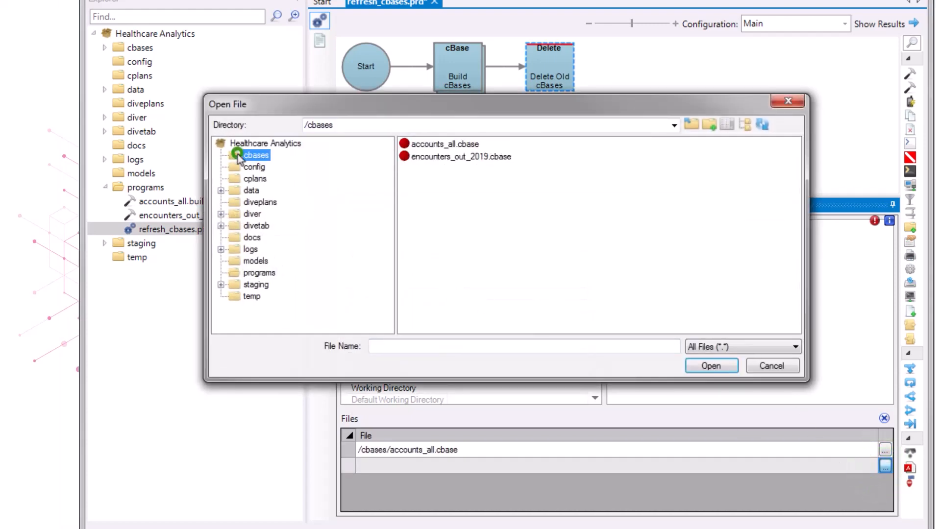
{"action": "left_click", "coordinate": [450, 158]}
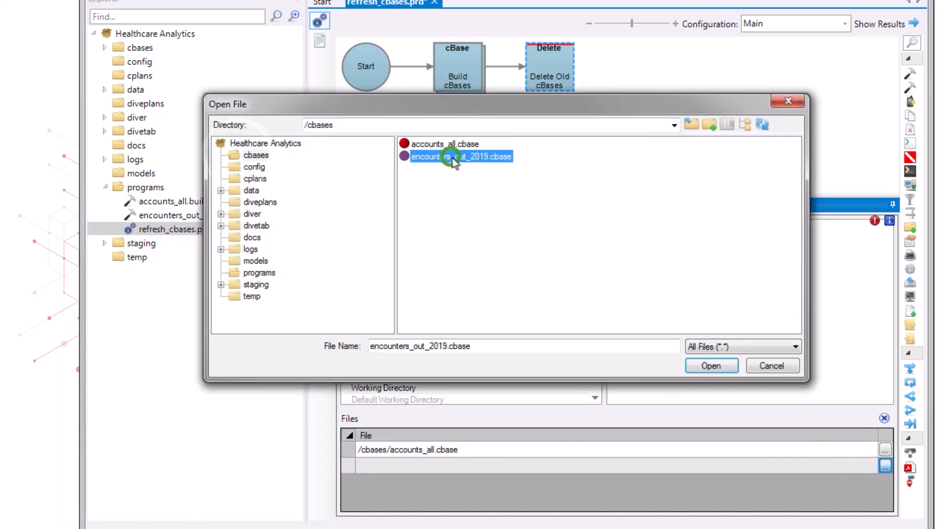
{"action": "left_click", "coordinate": [701, 366]}
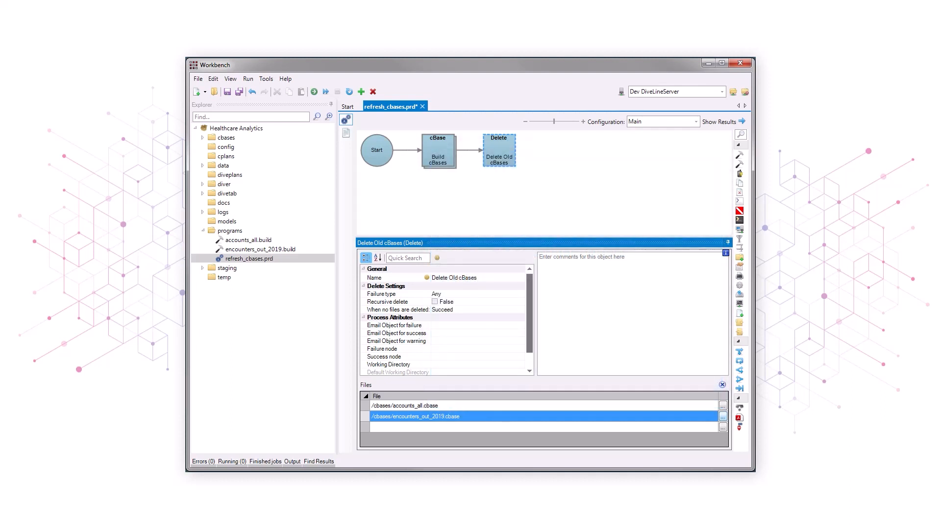
- Add a Copy process node after the Delete Old cBases node and name it "Copy cBases"
{"action": "right_click", "coordinate": [496, 148]}
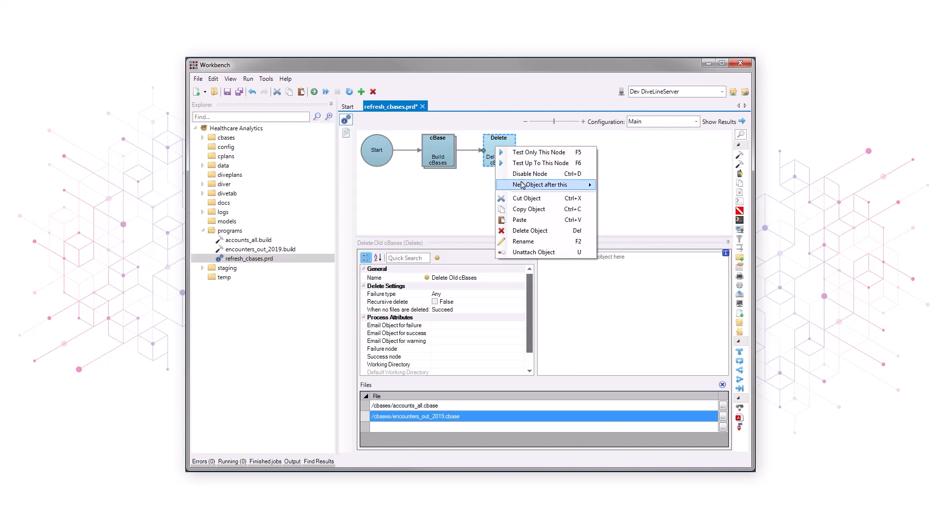
{"action": "mouse_move", "coordinate": [521, 185]}
{"action": "mouse_move", "coordinate": [635, 187]}
{"action": "left_click", "coordinate": [702, 223]}
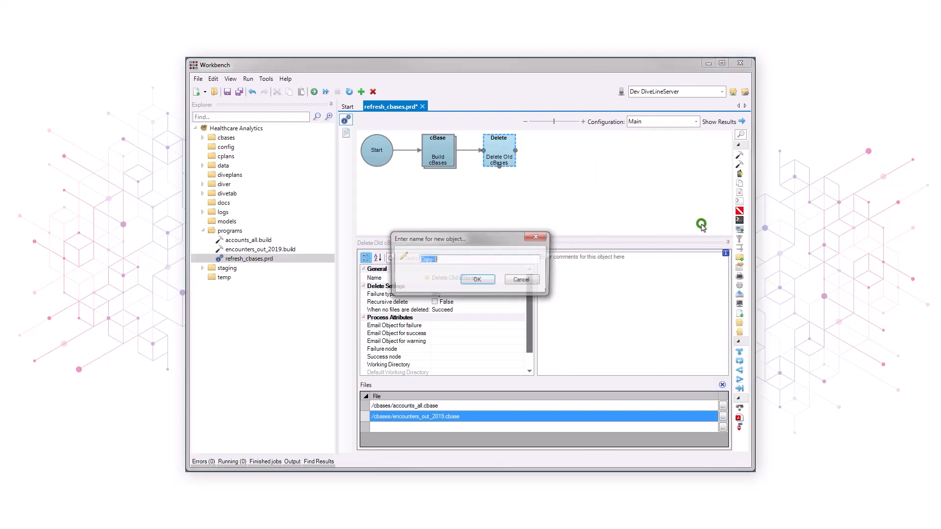
{"action": "left_click", "coordinate": [490, 261]}
{"action": "key", "text": "BackSpace"}
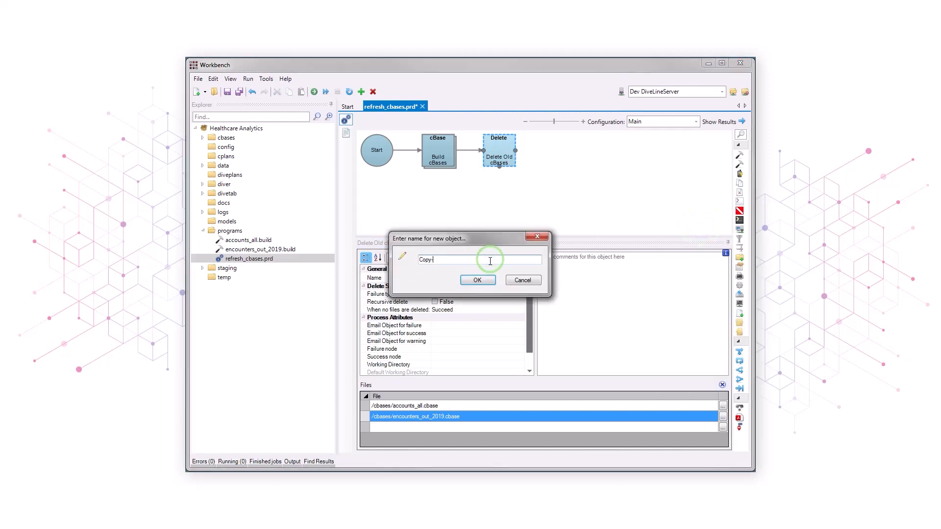
{"action": "key", "text": "BackSpace"}
{"action": "type", "text": "cBases"}
{"action": "left_click", "coordinate": [479, 281]}
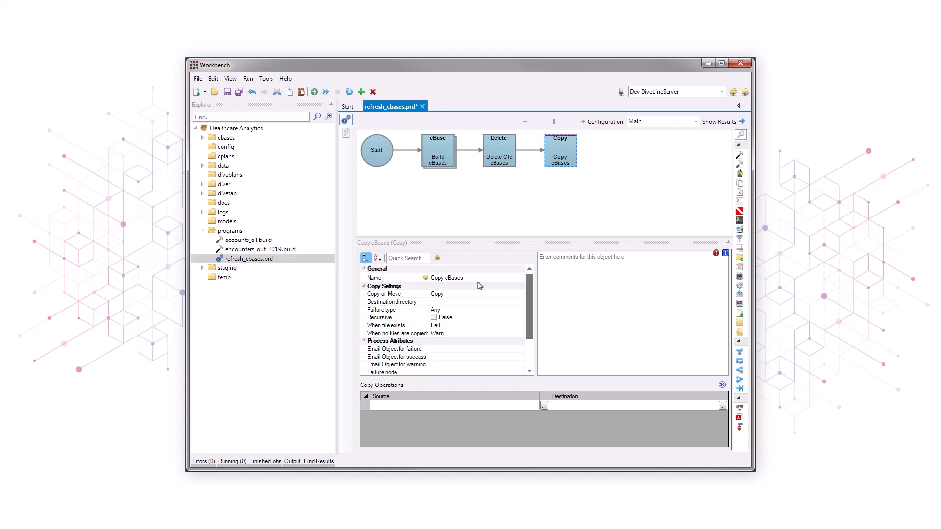
- Set the Copy or Move option of the Copy cBases node to Move
{"action": "left_click", "coordinate": [514, 294]}
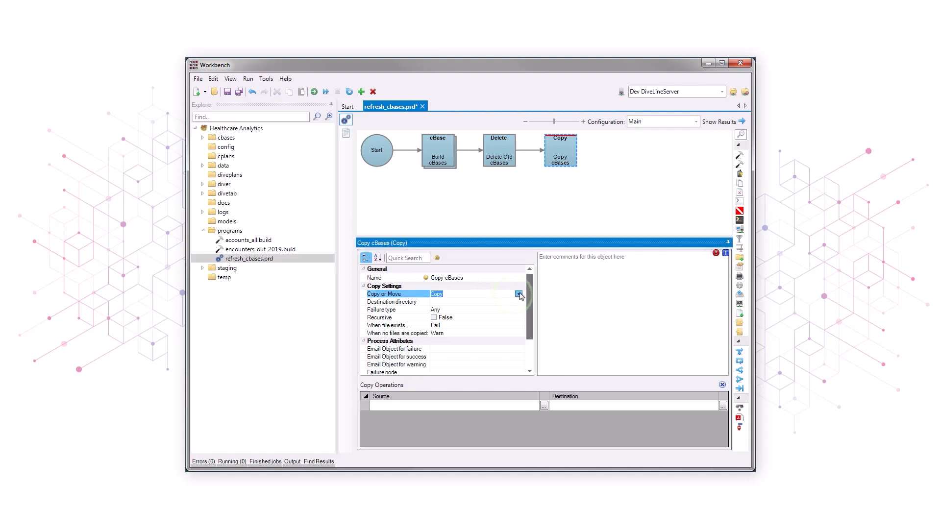
{"action": "left_click", "coordinate": [518, 294]}
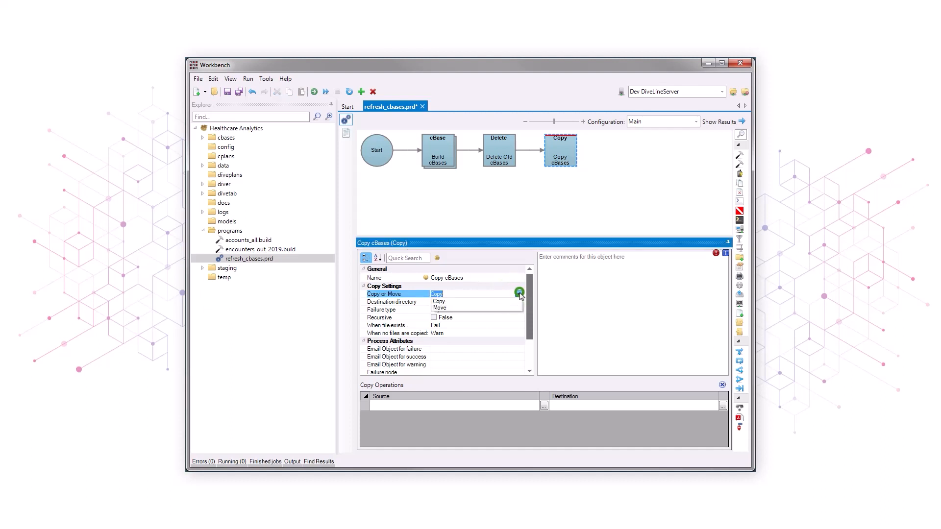
{"action": "left_click", "coordinate": [484, 308]}
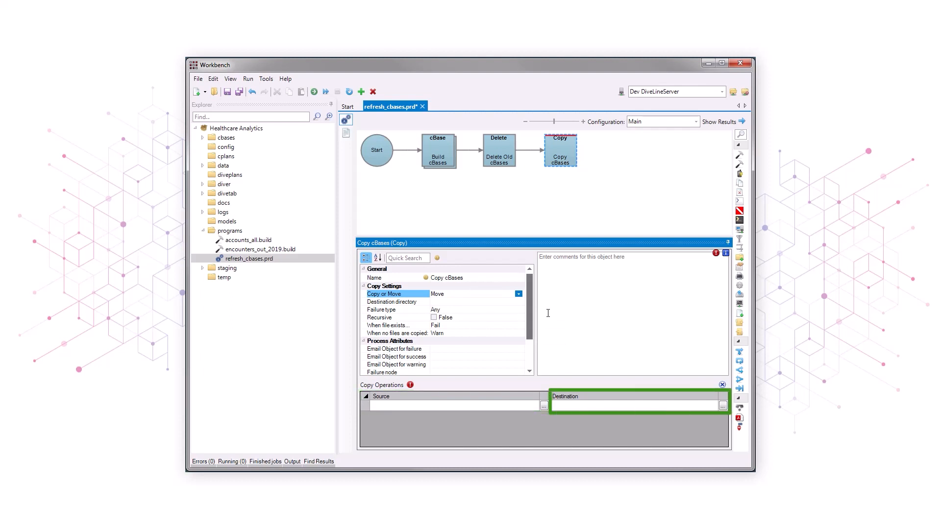
- Define the first operation of the Copy cBases node with source /staging/accounts_all.cbase and destination /cbases/accounts_all.cbase
{"action": "left_click", "coordinate": [544, 406]}
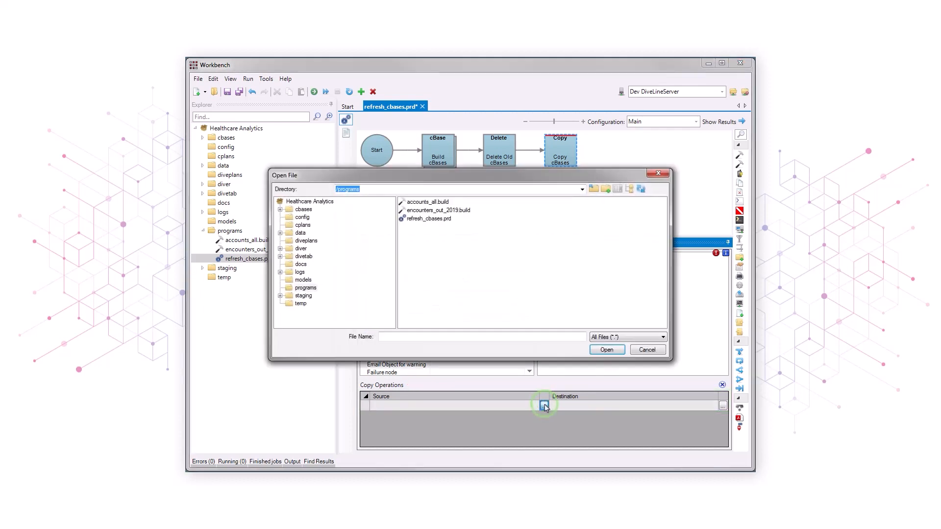
{"action": "left_click", "coordinate": [304, 296]}
{"action": "left_click", "coordinate": [427, 203]}
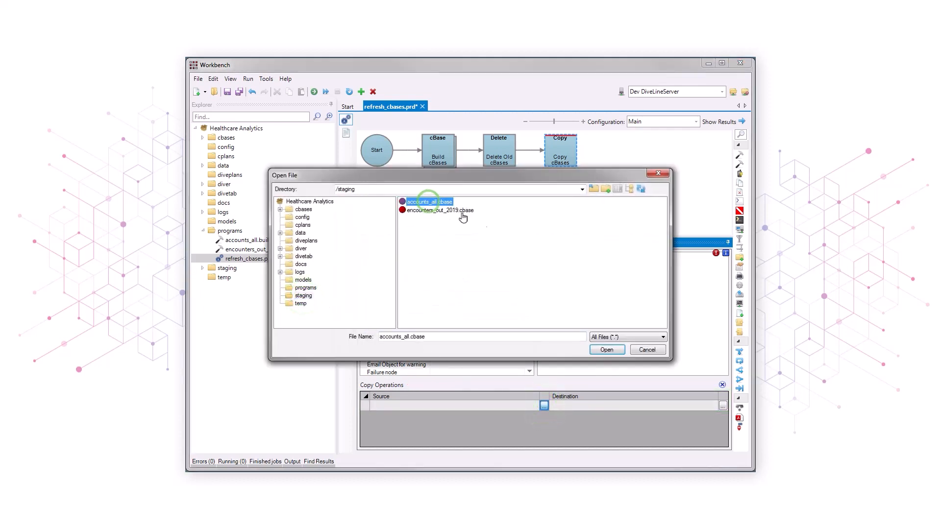
{"action": "left_click", "coordinate": [607, 350]}
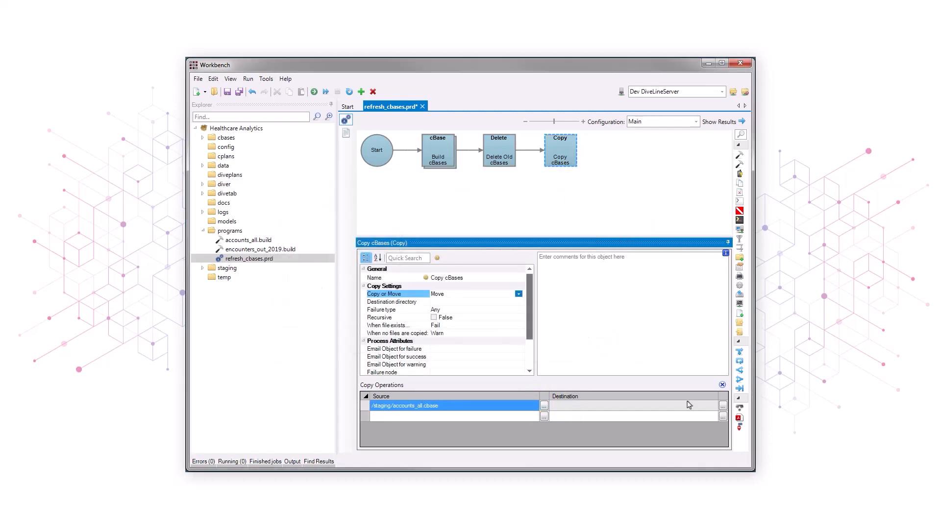
{"action": "left_click", "coordinate": [723, 406]}
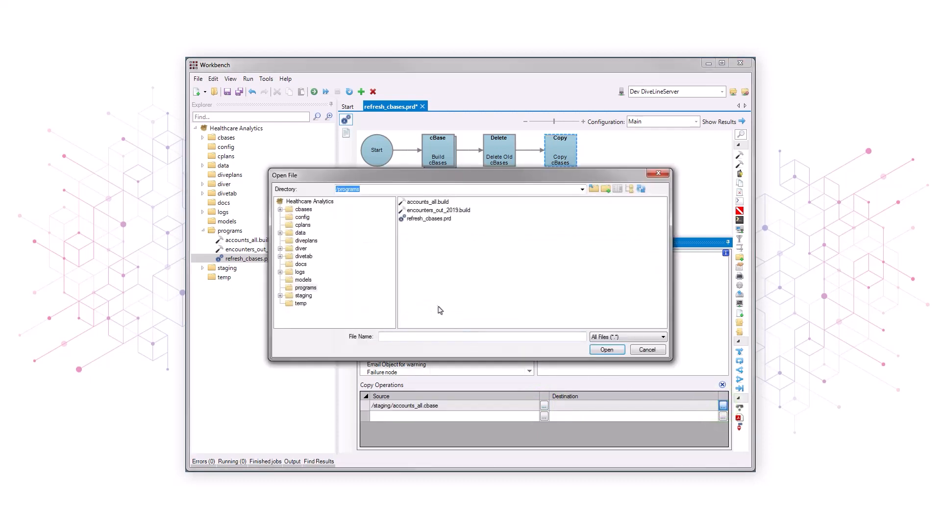
{"action": "left_click", "coordinate": [303, 209]}
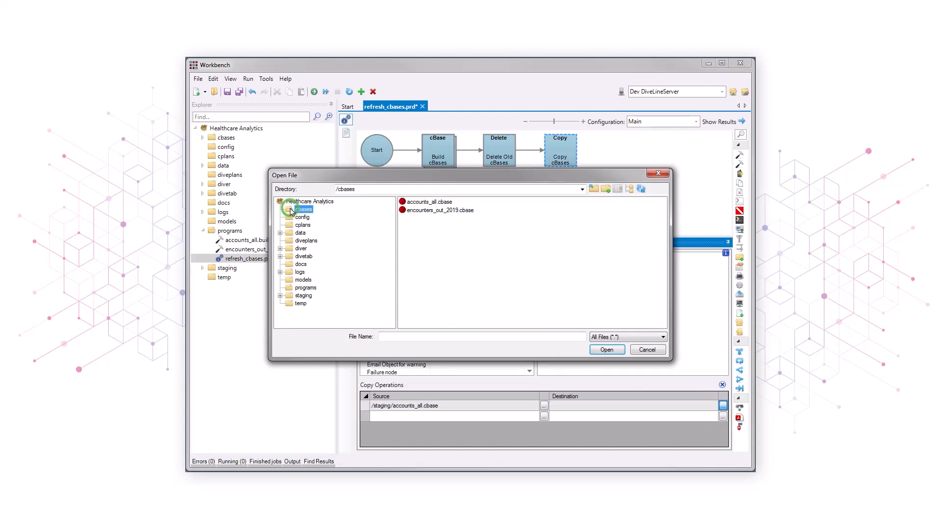
{"action": "left_click", "coordinate": [426, 204]}
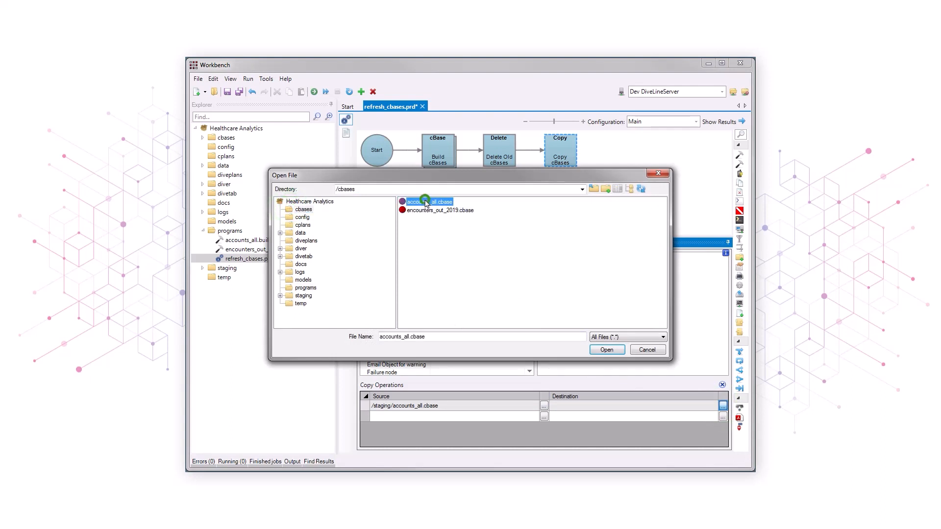
{"action": "left_click", "coordinate": [615, 351]}
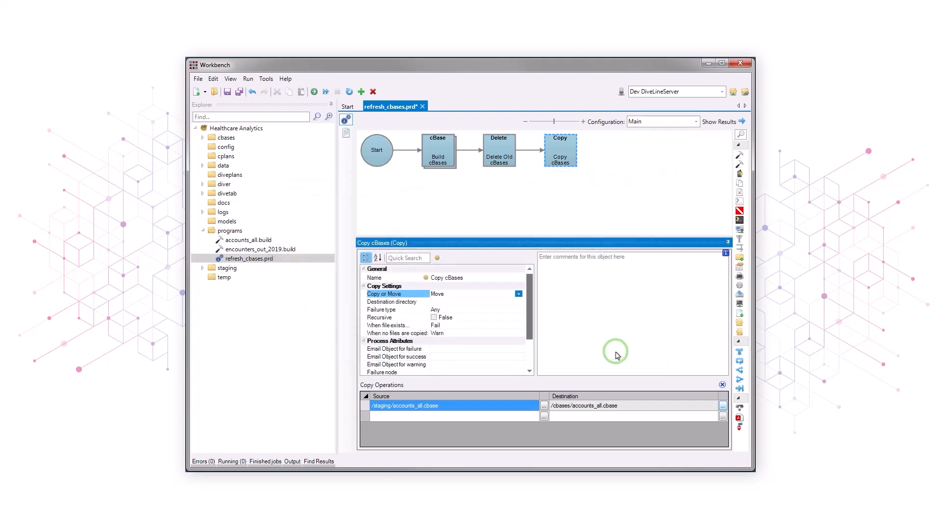
- Define the second operation of the Copy cBases node with source /staging/encounters_out_2019.cbase and destination /cbases/encounters_out_2019.cbase
{"action": "left_click", "coordinate": [544, 417]}
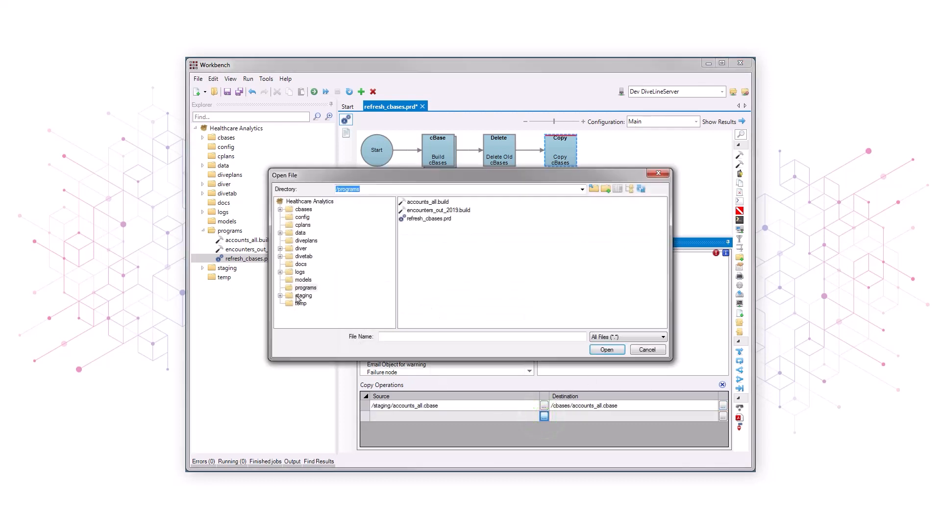
{"action": "left_click", "coordinate": [301, 296]}
{"action": "left_click", "coordinate": [439, 210]}
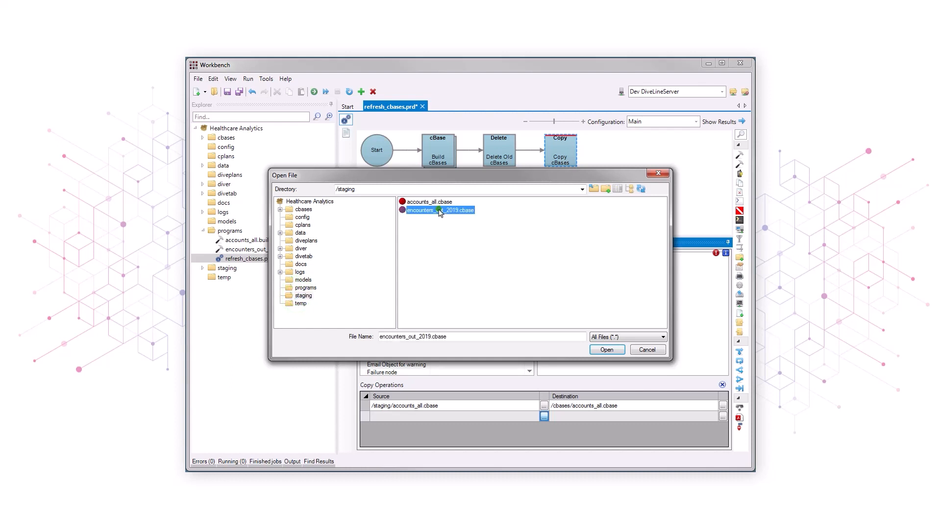
{"action": "left_click", "coordinate": [603, 349]}
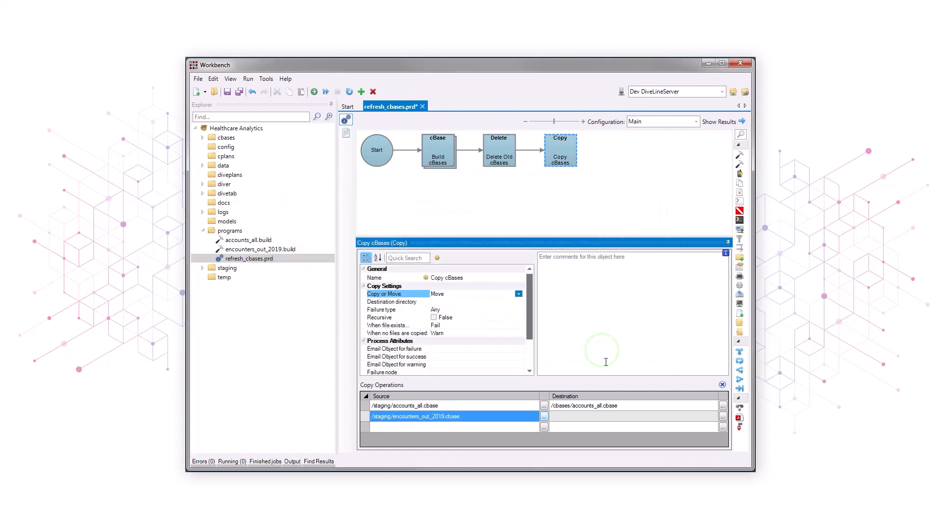
{"action": "left_click", "coordinate": [723, 416]}
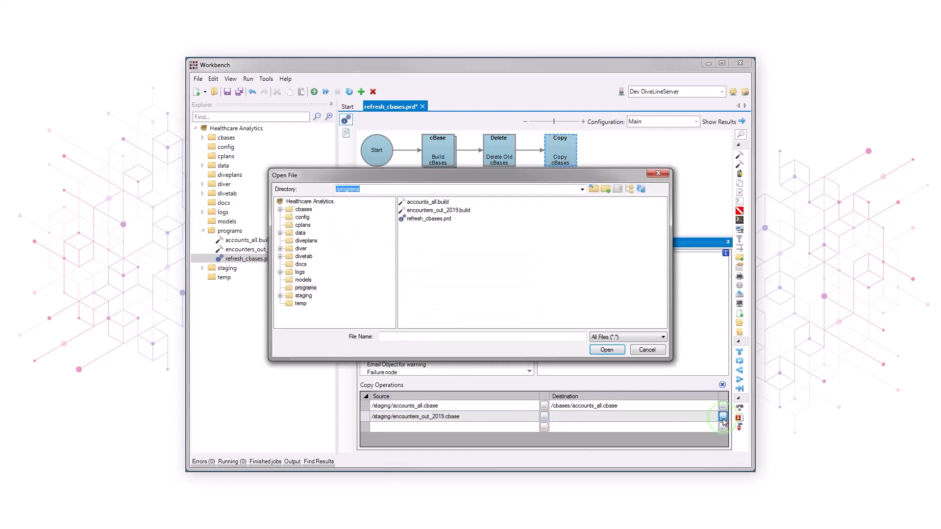
{"action": "left_click", "coordinate": [300, 210]}
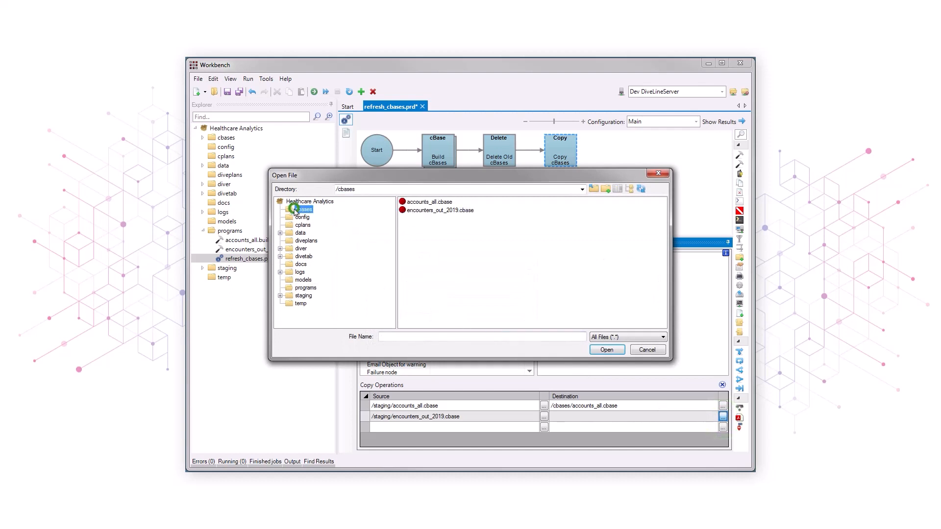
{"action": "left_click", "coordinate": [421, 211]}
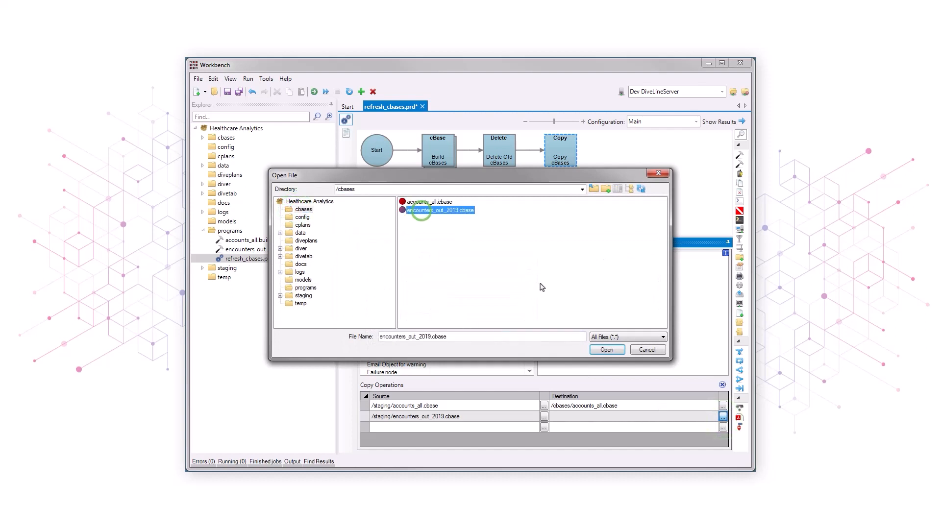
{"action": "left_click", "coordinate": [607, 349]}
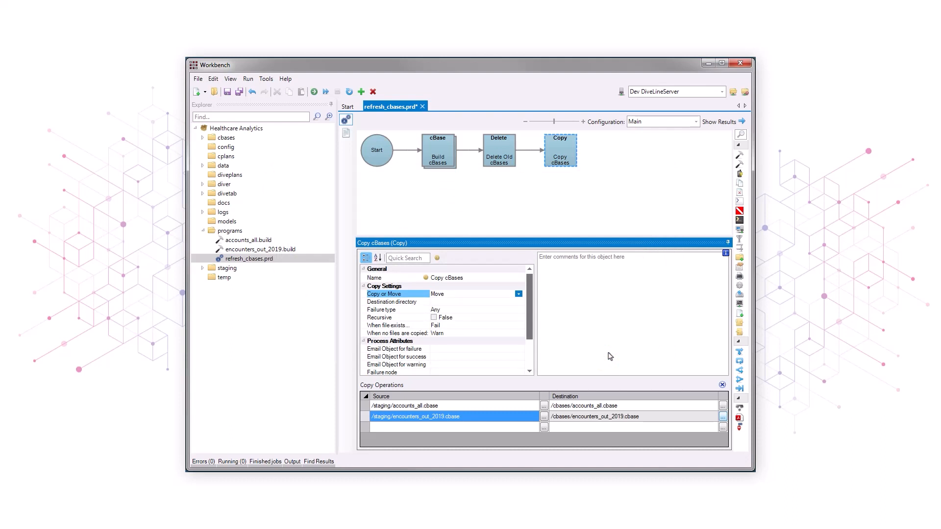
- Add an End control node after the Copy cBases node and name it "End"
{"action": "right_click", "coordinate": [563, 151]}
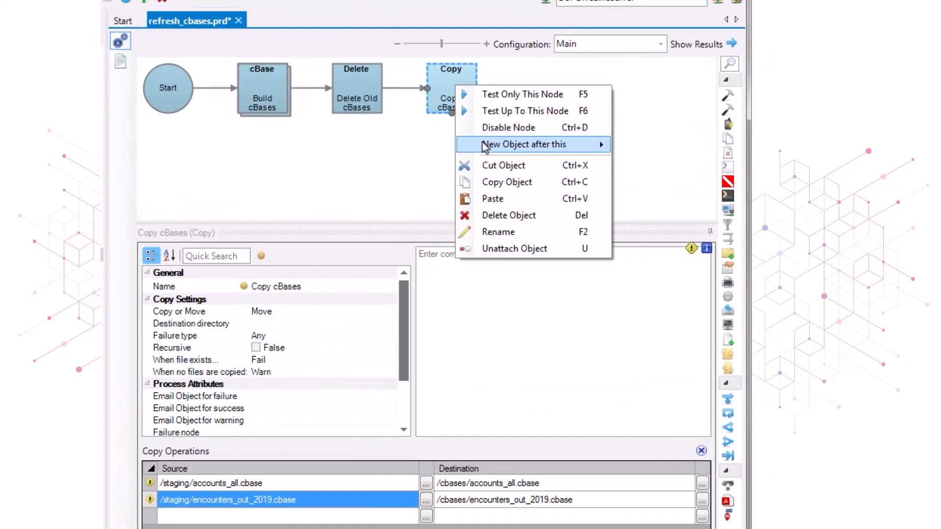
{"action": "mouse_move", "coordinate": [582, 188]}
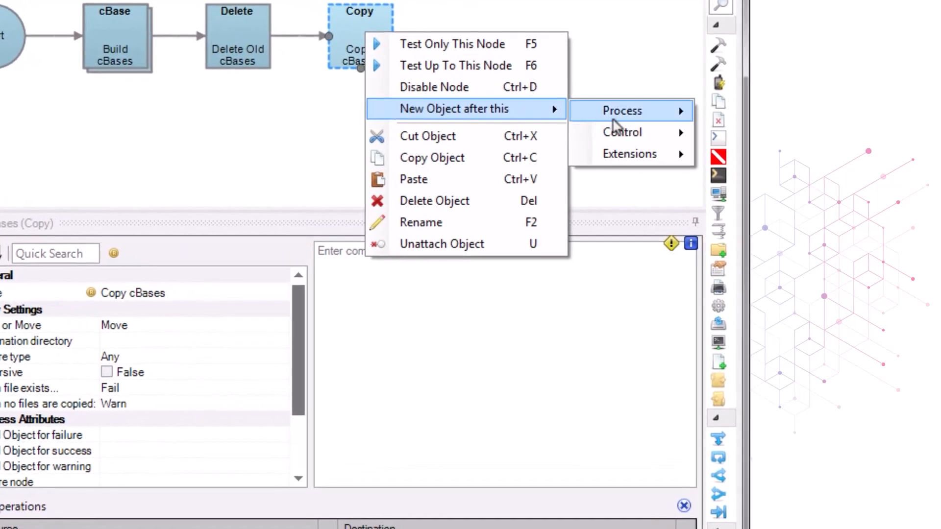
{"action": "mouse_move", "coordinate": [637, 153]}
{"action": "mouse_move", "coordinate": [621, 138]}
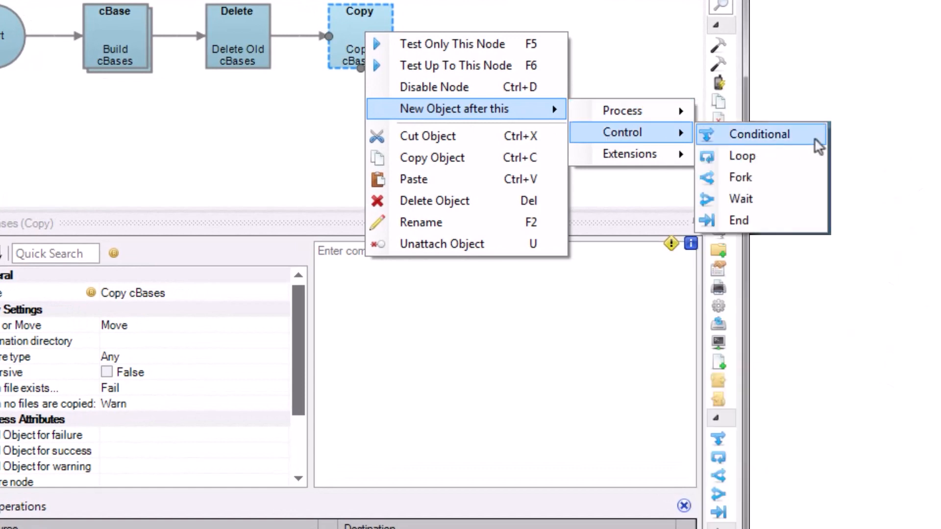
{"action": "left_click", "coordinate": [801, 214]}
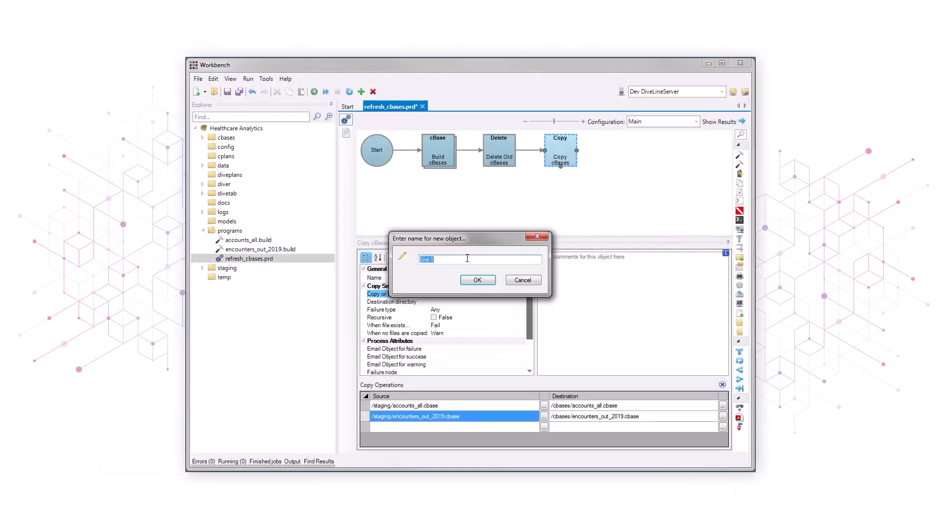
{"action": "left_click", "coordinate": [172, 254]}
{"action": "key", "text": "BackSpace"}
{"action": "left_click", "coordinate": [477, 280]}
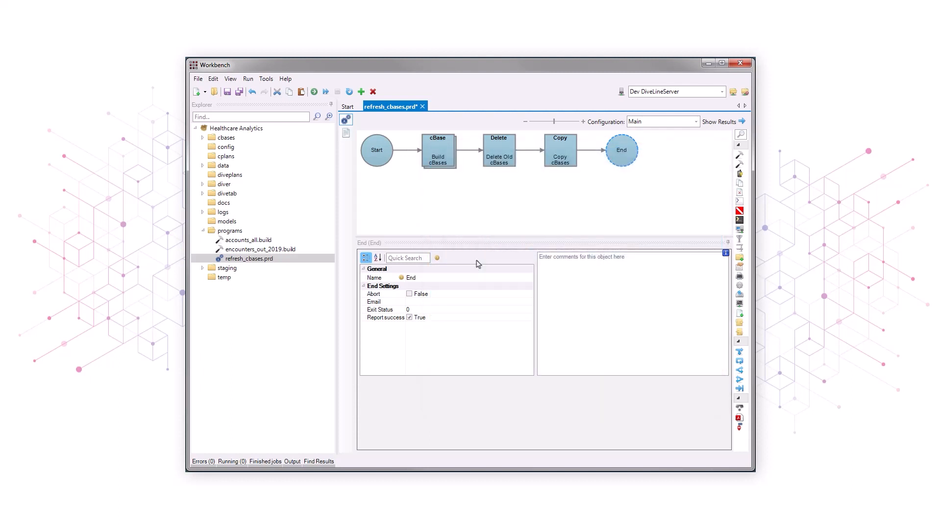
- Save the refresh_cbases.prd production script and run it
{"action": "left_click", "coordinate": [198, 78]}
{"action": "left_click", "coordinate": [205, 129]}
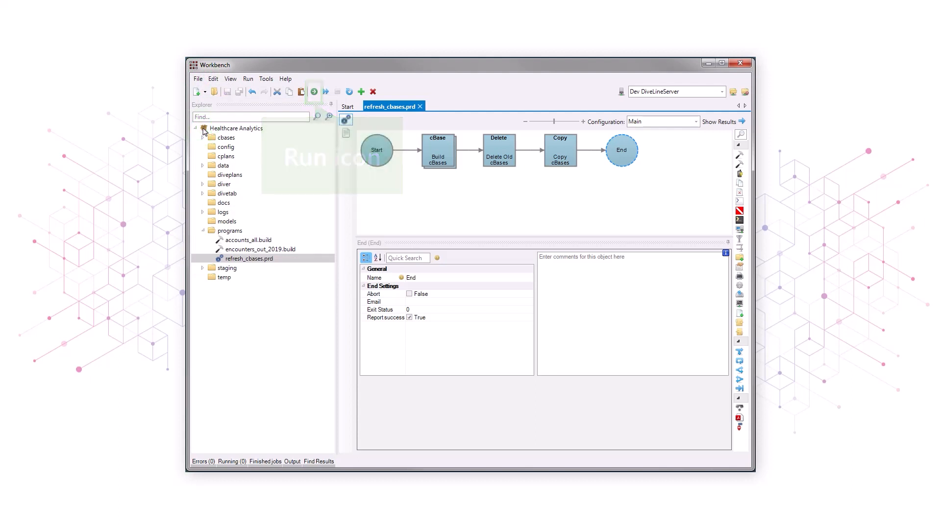
{"action": "left_click", "coordinate": [312, 93]}
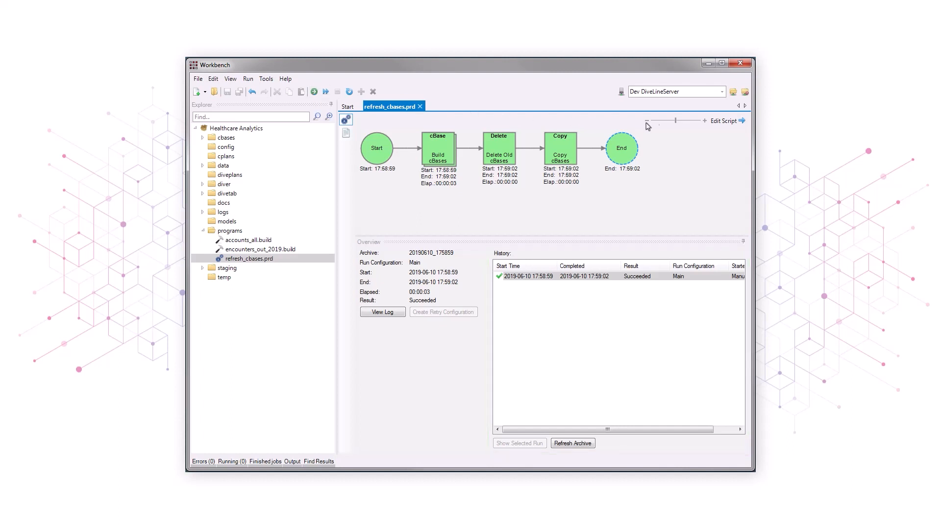
- Return to the script editor, view the options for a new production job schedule without adding one, and show the run results again
{"action": "left_click", "coordinate": [718, 123]}
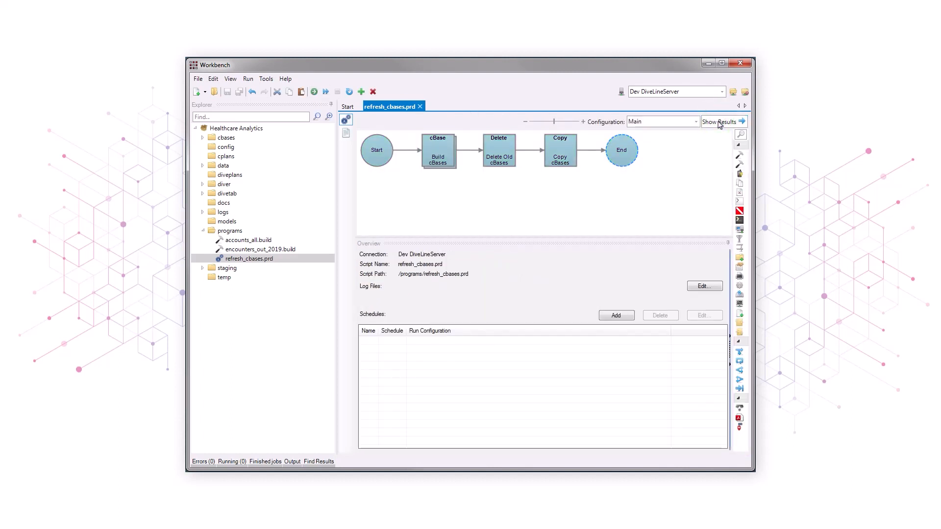
{"action": "left_click", "coordinate": [618, 317]}
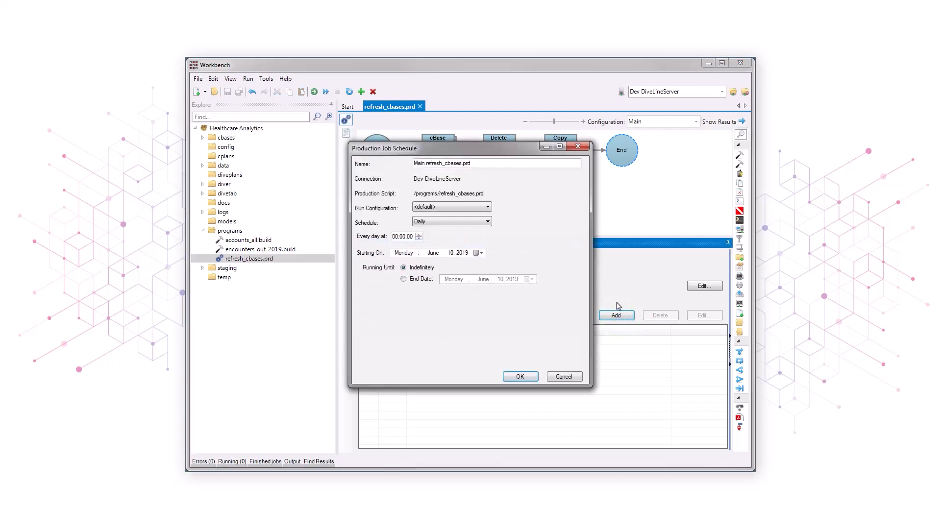
{"action": "left_click", "coordinate": [563, 377]}
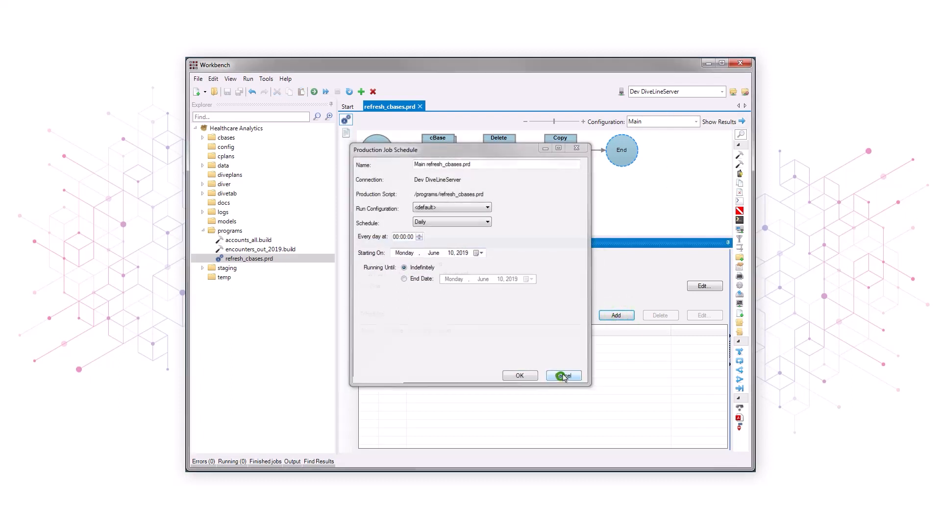
{"action": "left_click", "coordinate": [715, 123]}
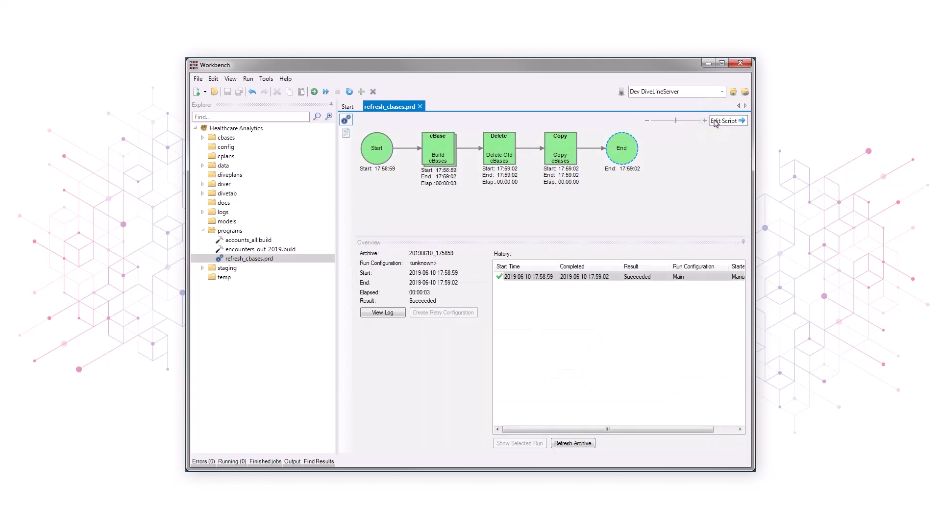